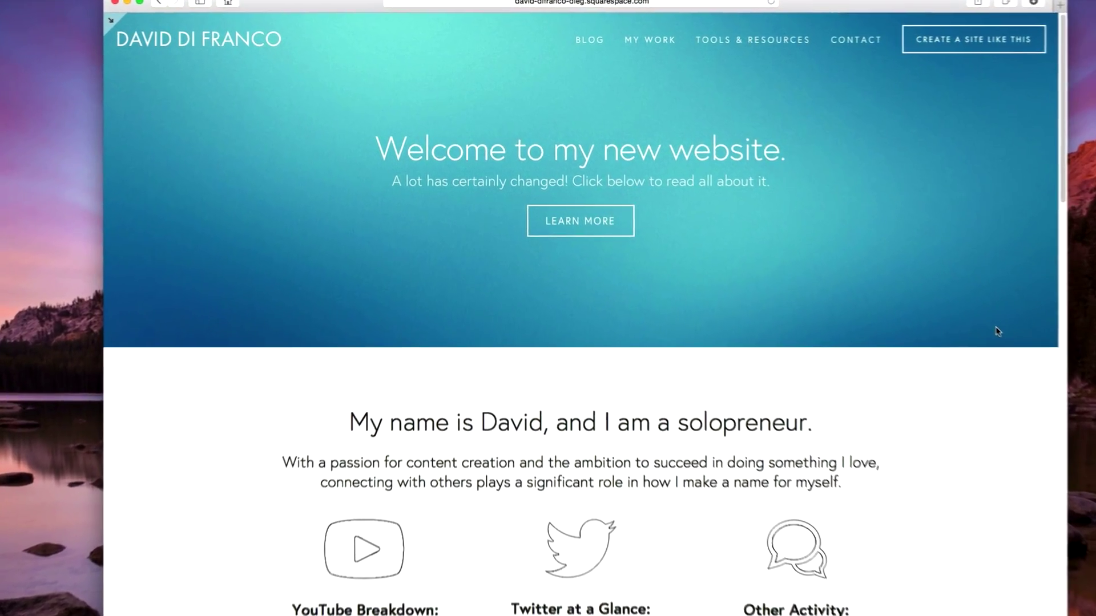
Create a standard page in the Not Linked section of the site and name it Amazon Products.
key(Escape)
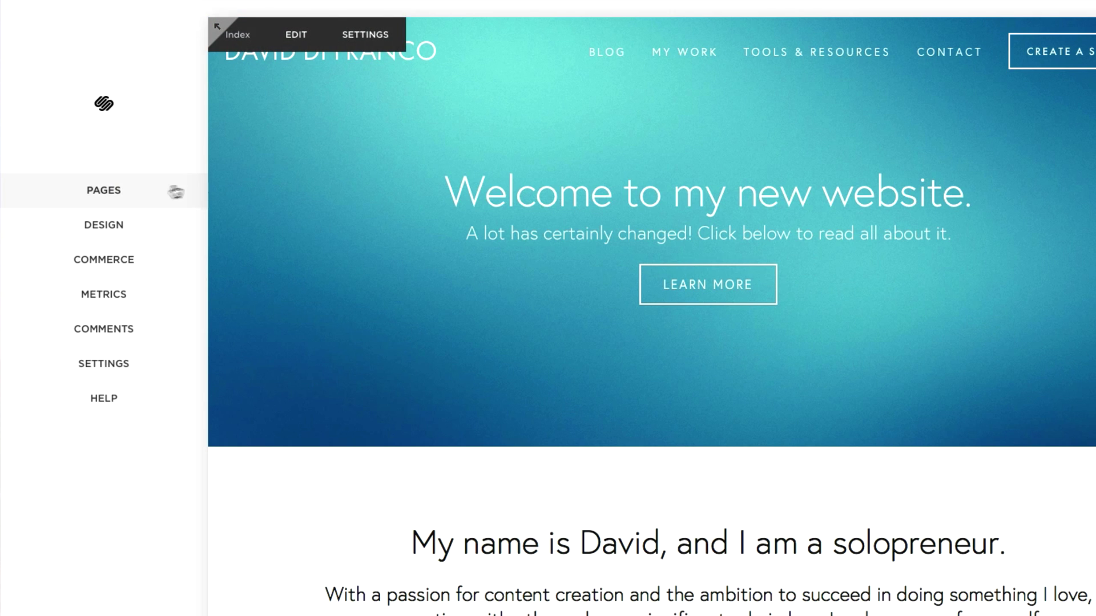
click(146, 191)
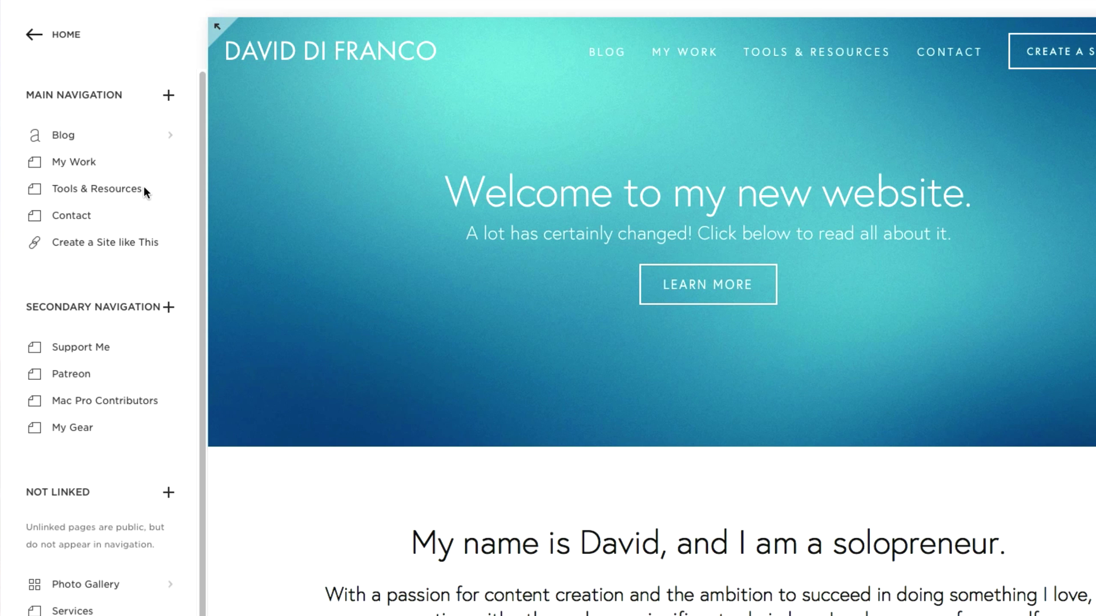
click(168, 491)
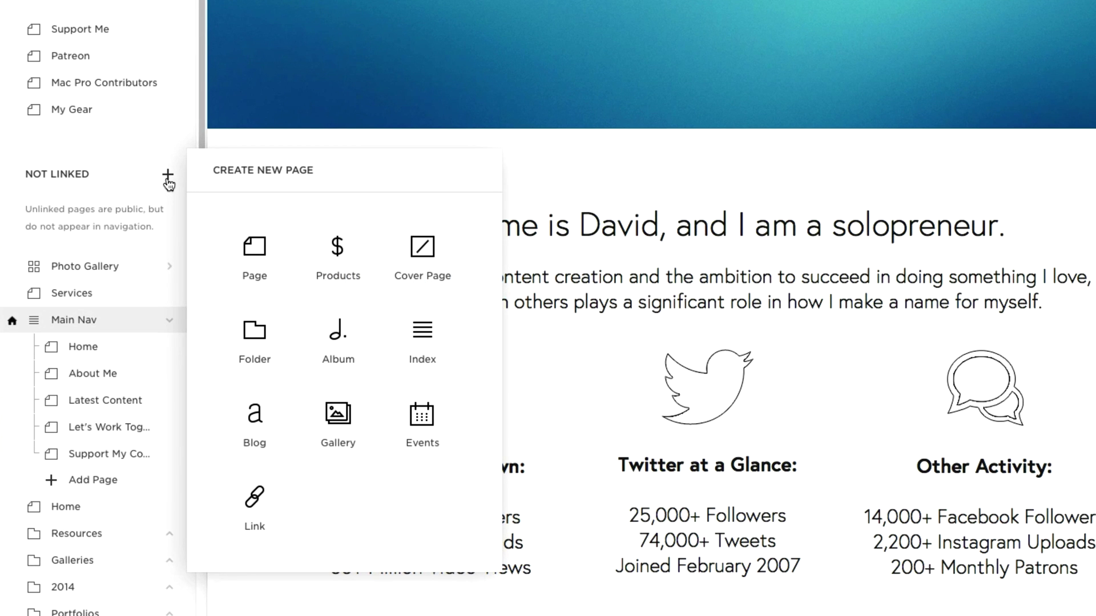
click(235, 259)
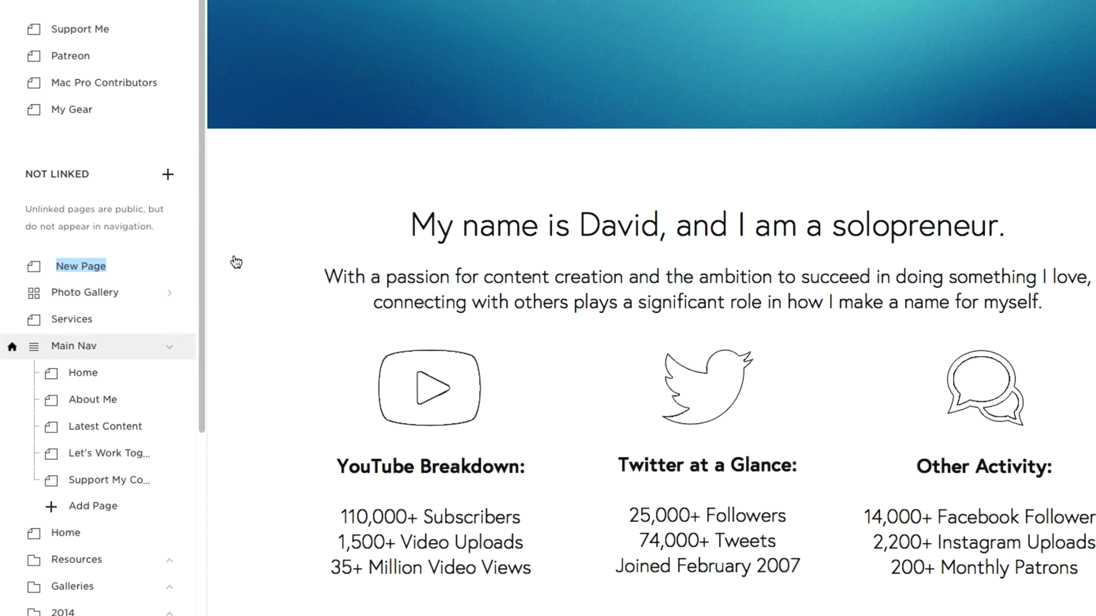
text(Amazon Prod)
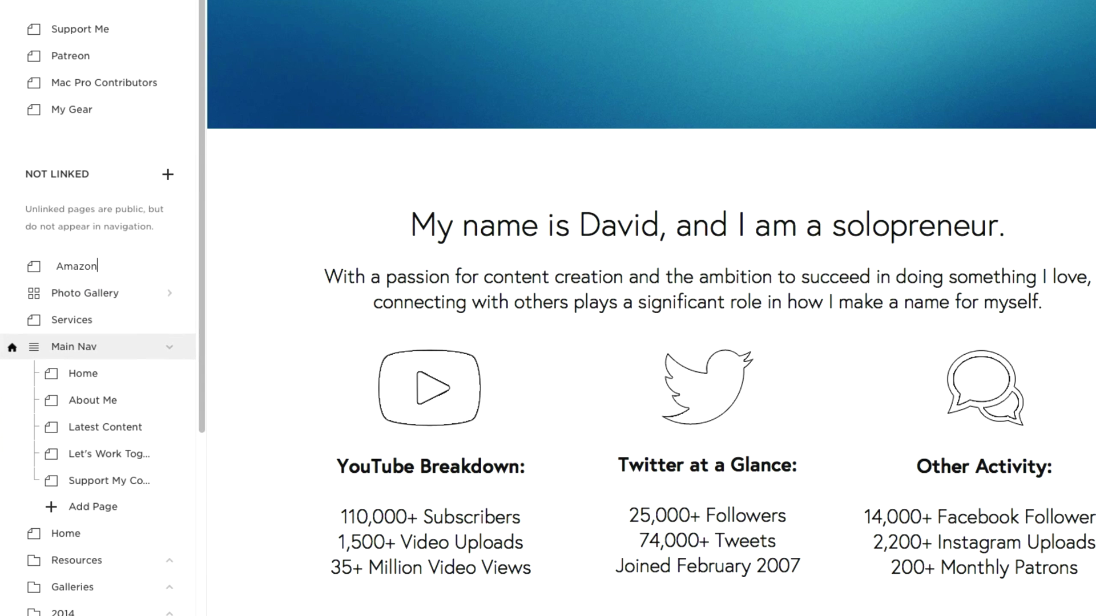
text(ucts)
key(Return)
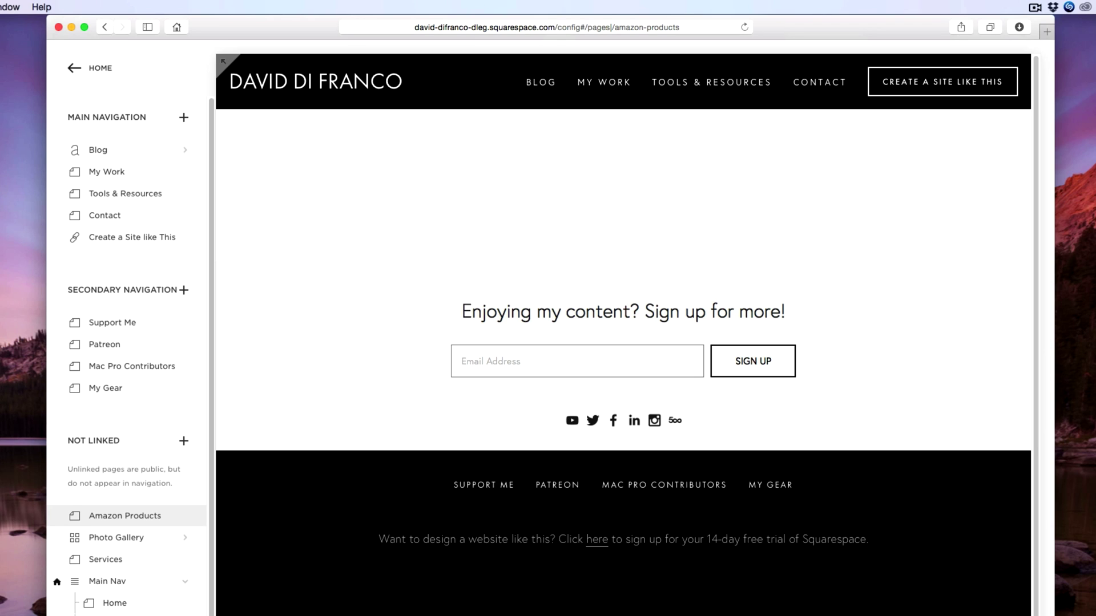
Add an Amazon block to the Amazon Products page and assign the Xbox One Limited Edition Call of Duty: Advanced Warfare Bundle, searching for "Xbox One".
mouse_move(379, 215)
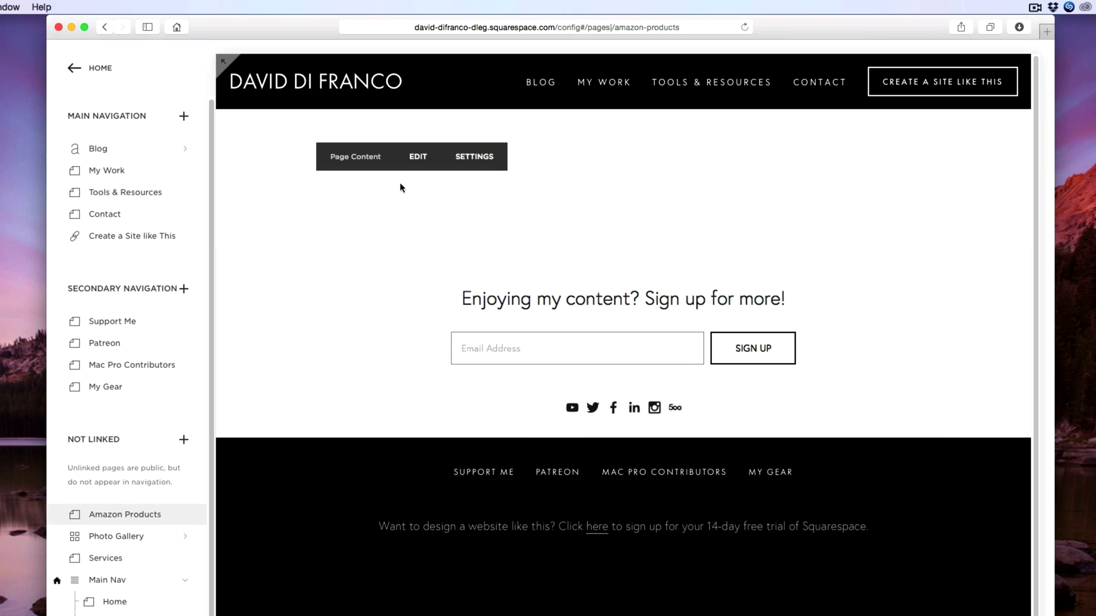
click(417, 156)
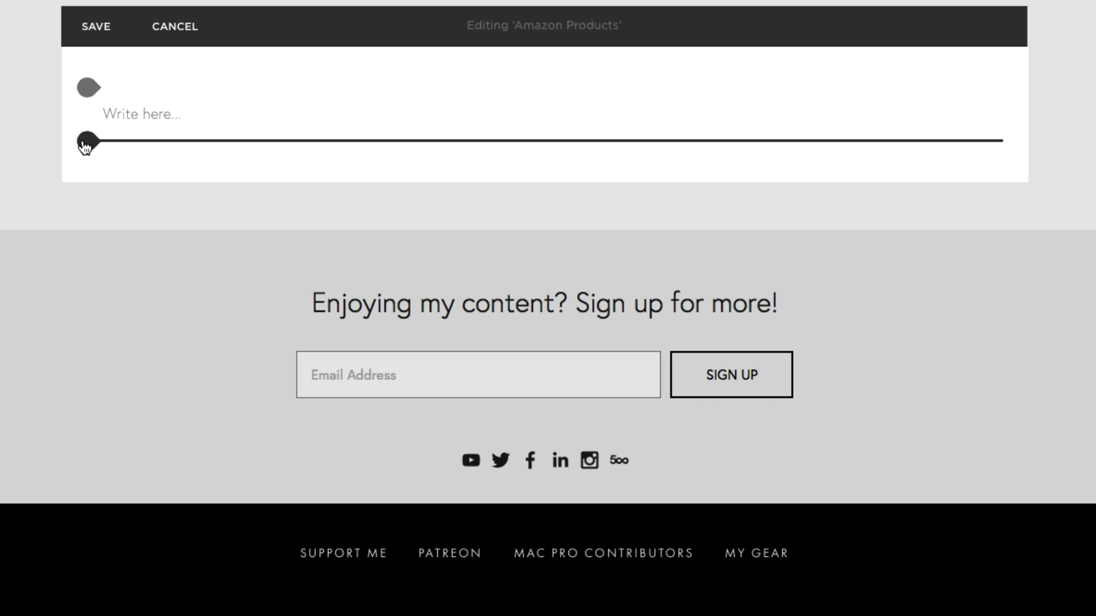
click(86, 141)
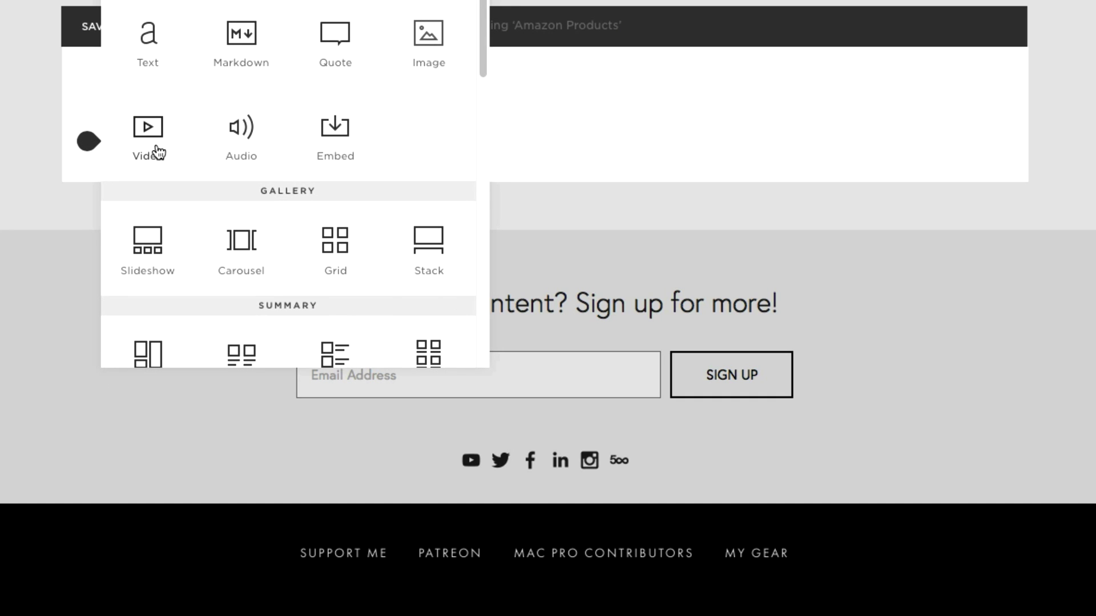
scroll(155, 151, down, 10)
scroll(157, 147, down, 5)
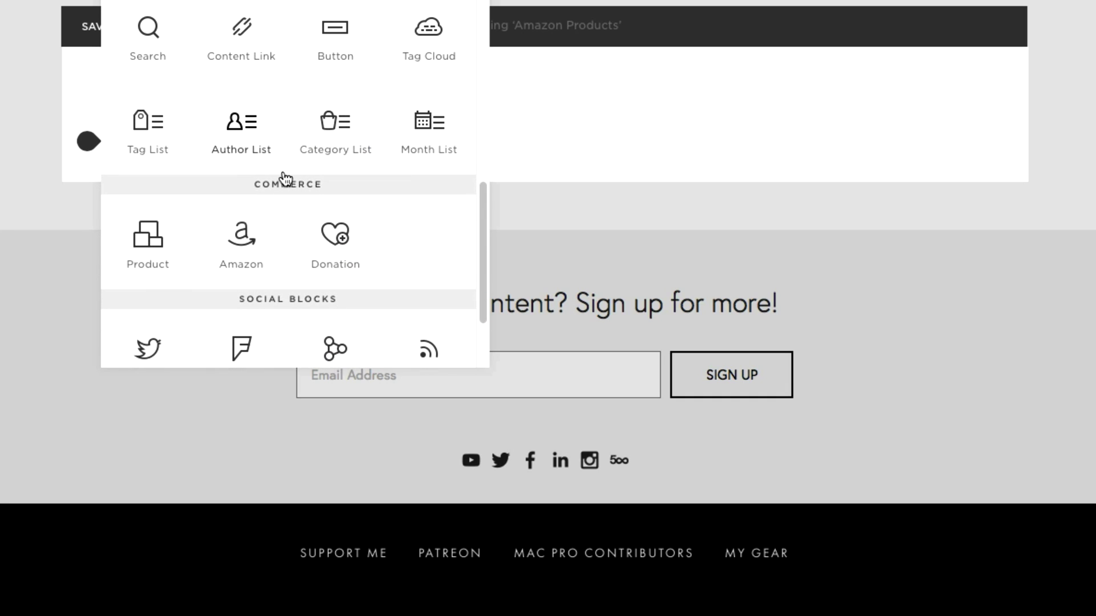
click(244, 234)
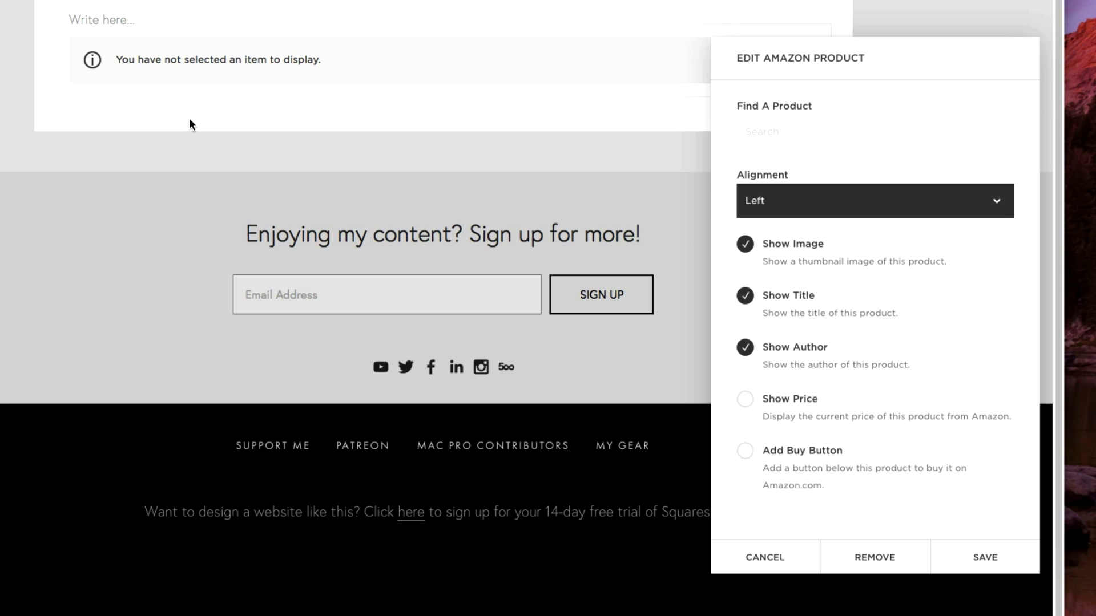
text(Xbox One)
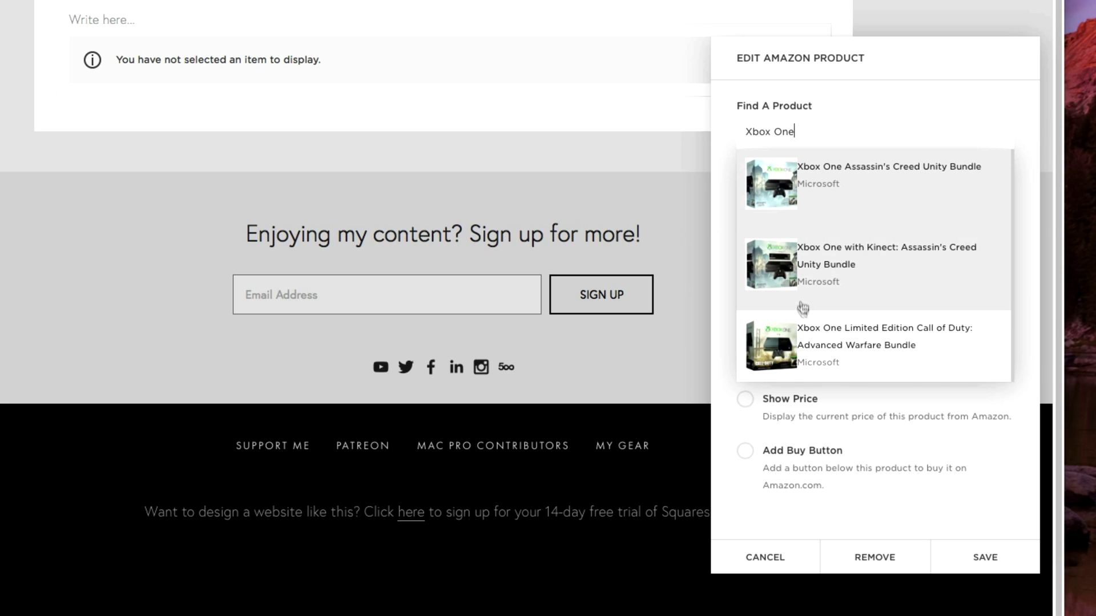
click(862, 364)
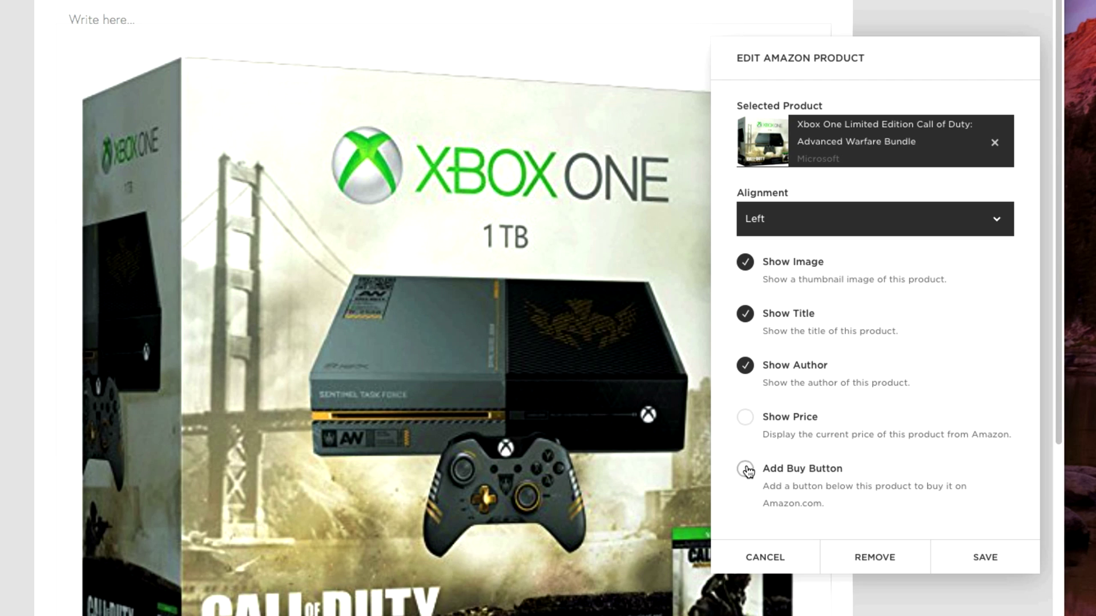
Show the Xbox bundle's price, hide its author, add a buy button, and save both the block and the page.
scroll(747, 471, down, 4)
click(744, 217)
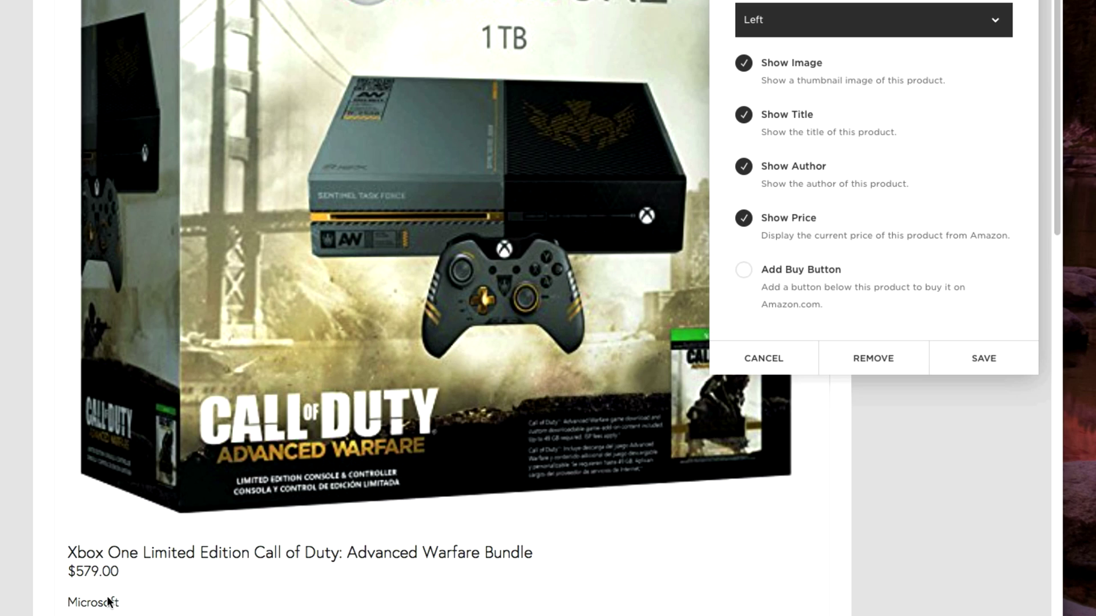
click(747, 170)
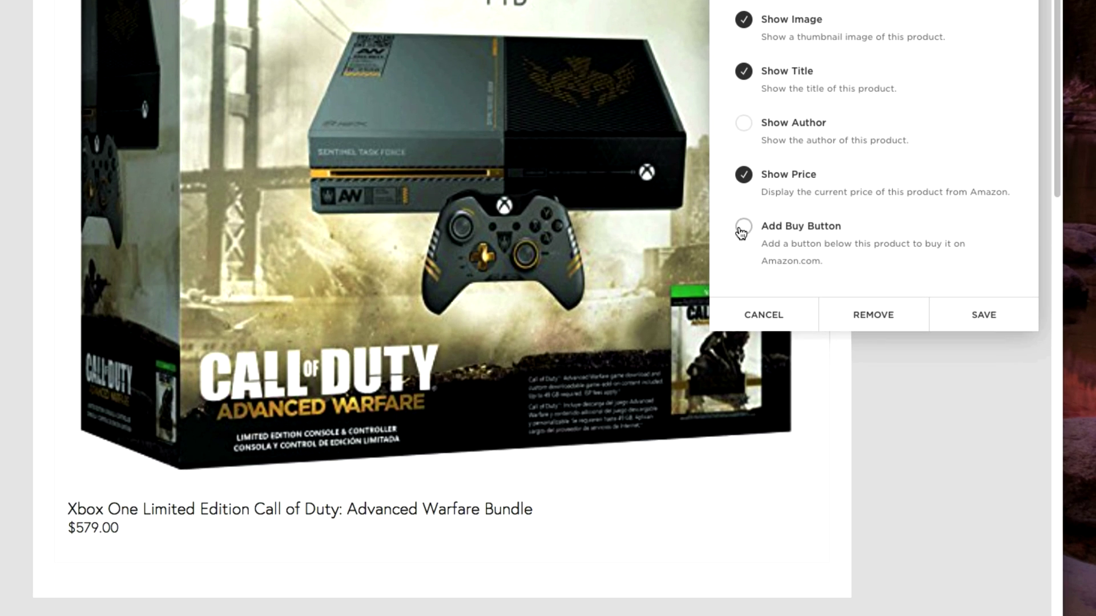
click(741, 269)
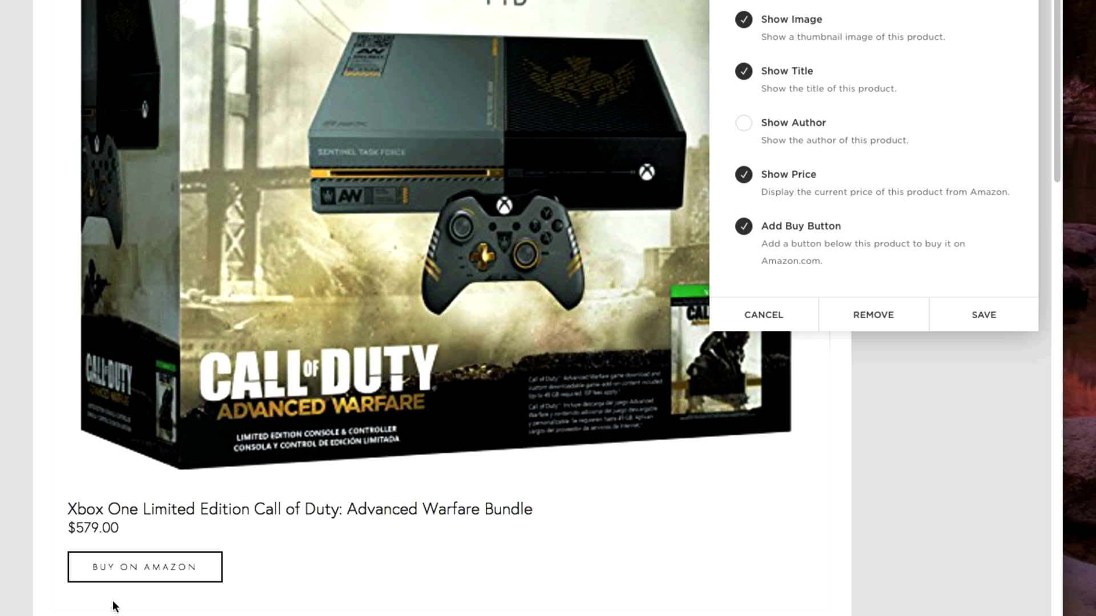
click(941, 314)
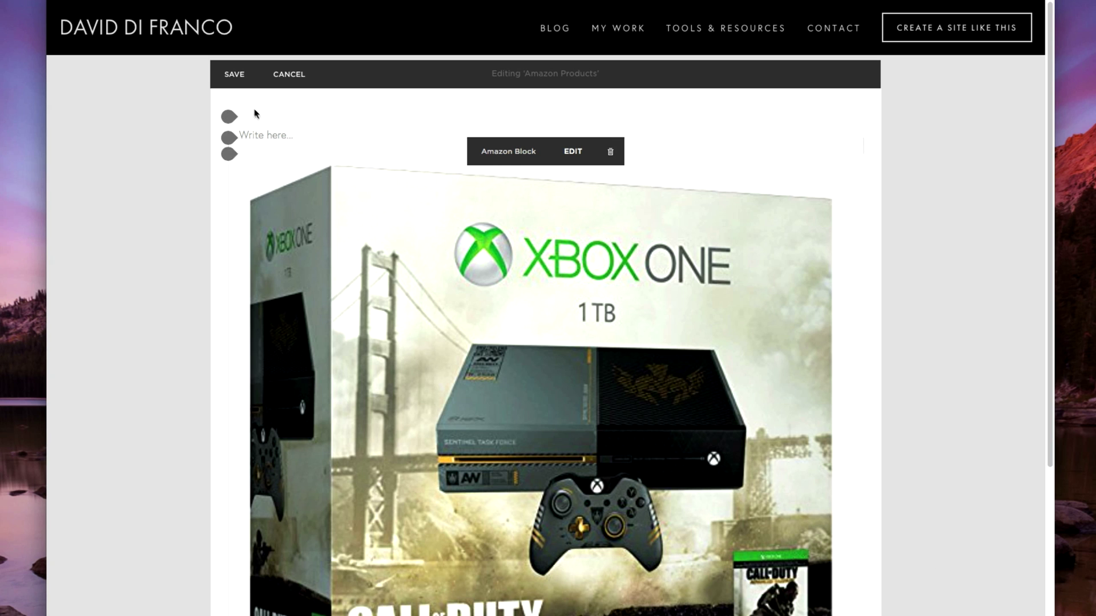
click(235, 76)
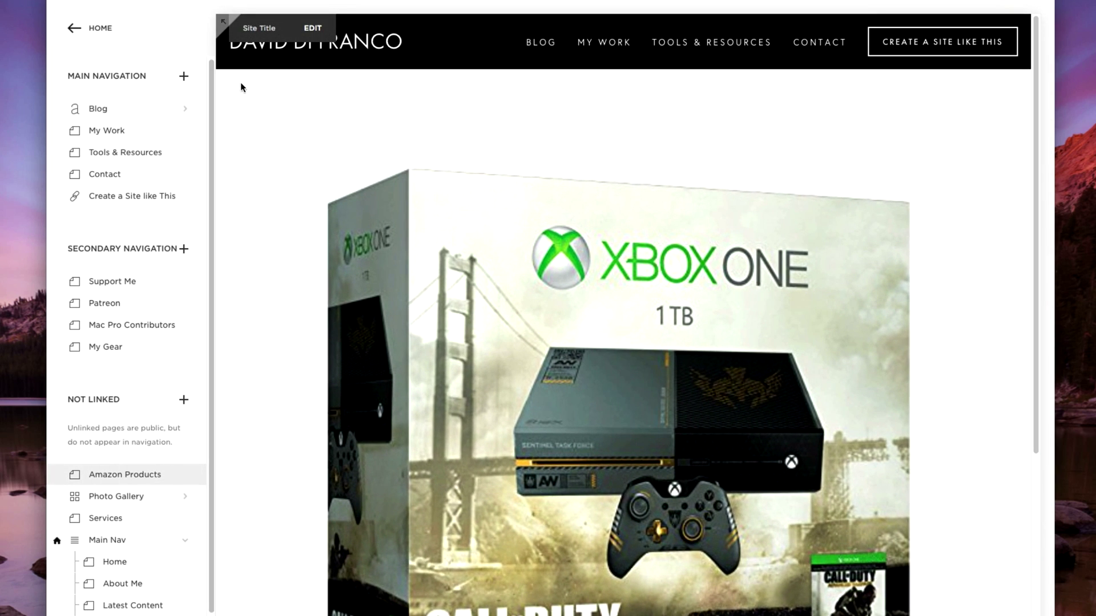
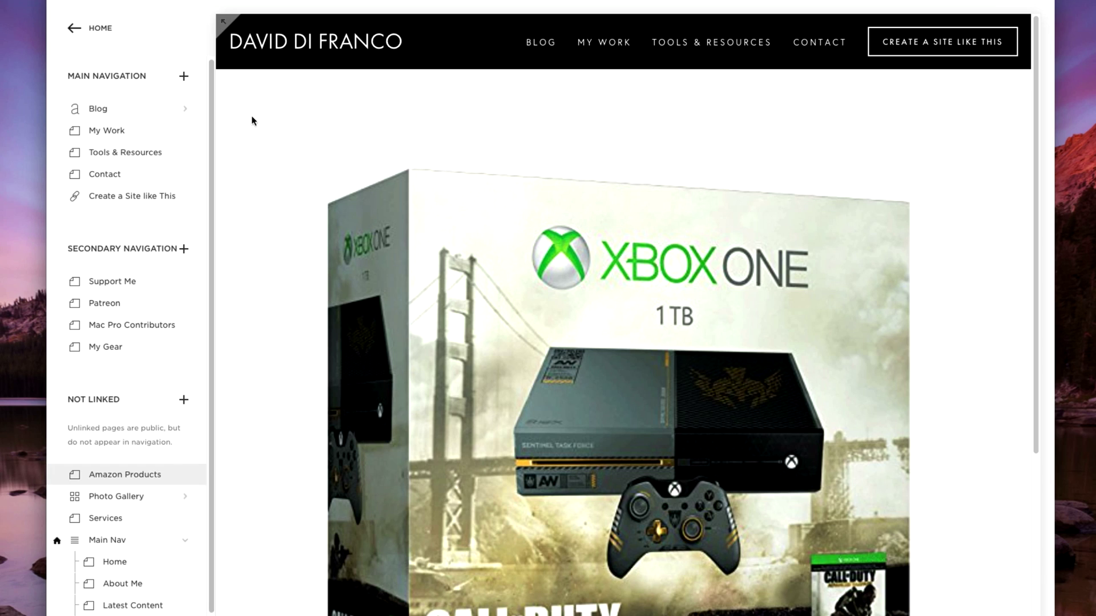
Add a second Amazon block below the Xbox bundle and assign the PlayStation 4 White Console Destiny Bundle, searching for "playstation 4".
mouse_move(369, 169)
click(410, 120)
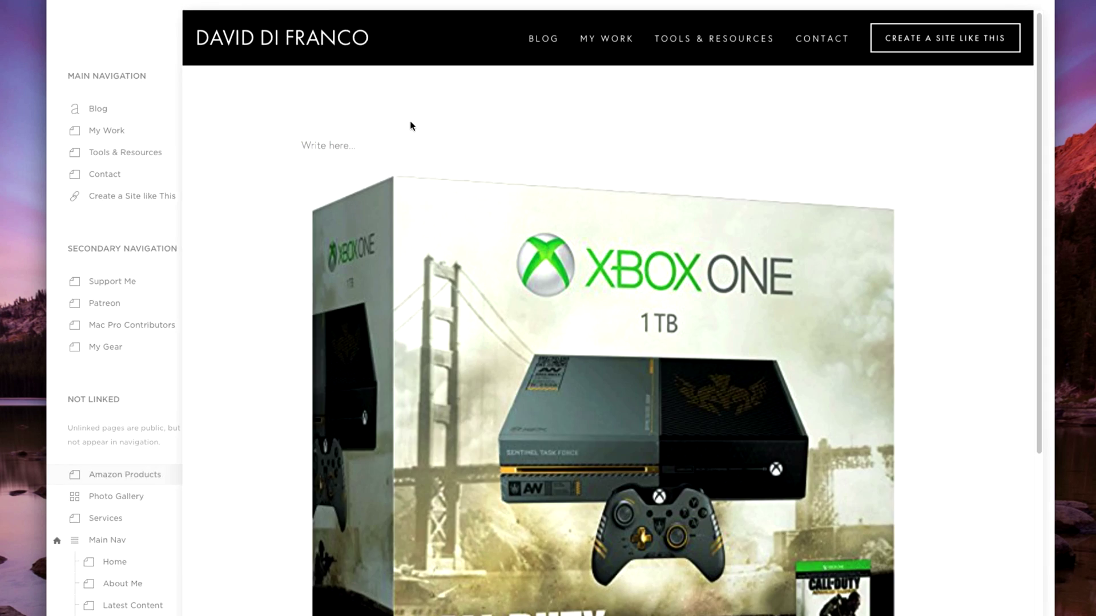
scroll(334, 404, down, 4)
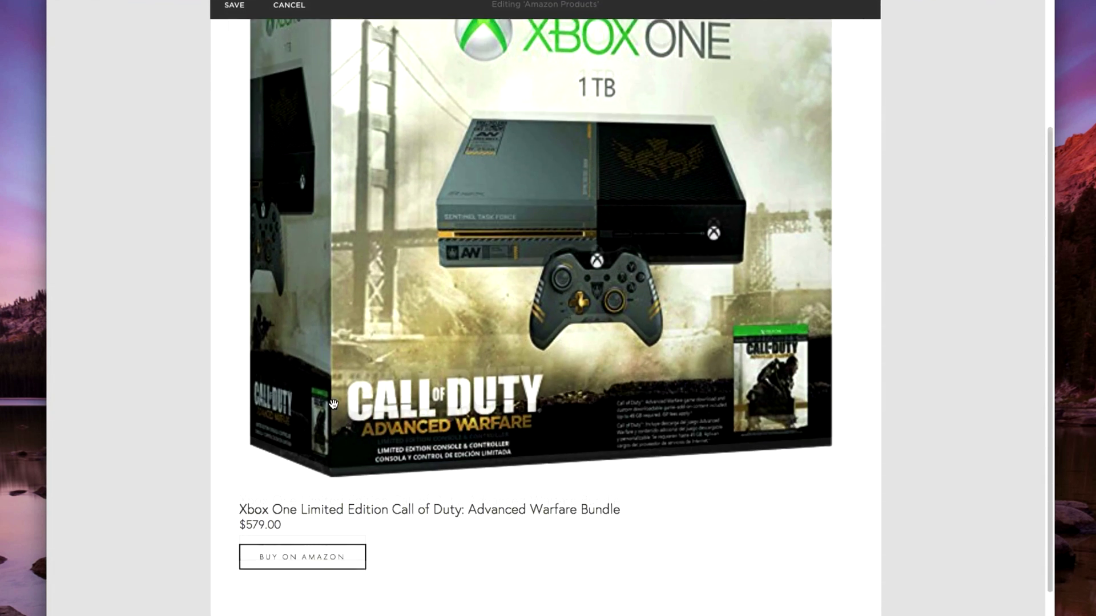
scroll(333, 404, down, 2)
click(229, 498)
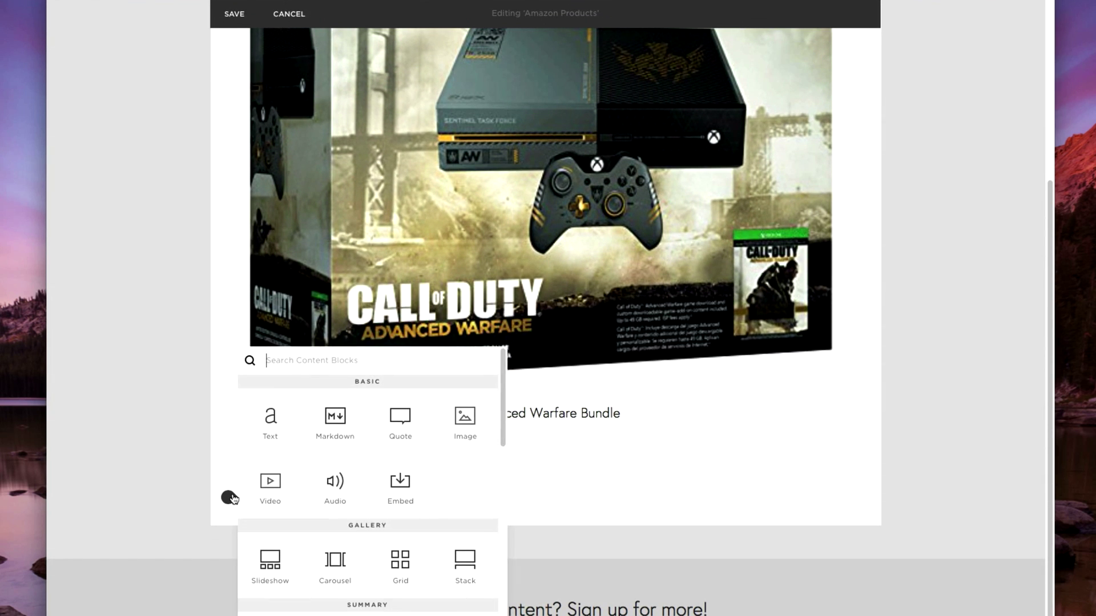
scroll(289, 499, down, 10)
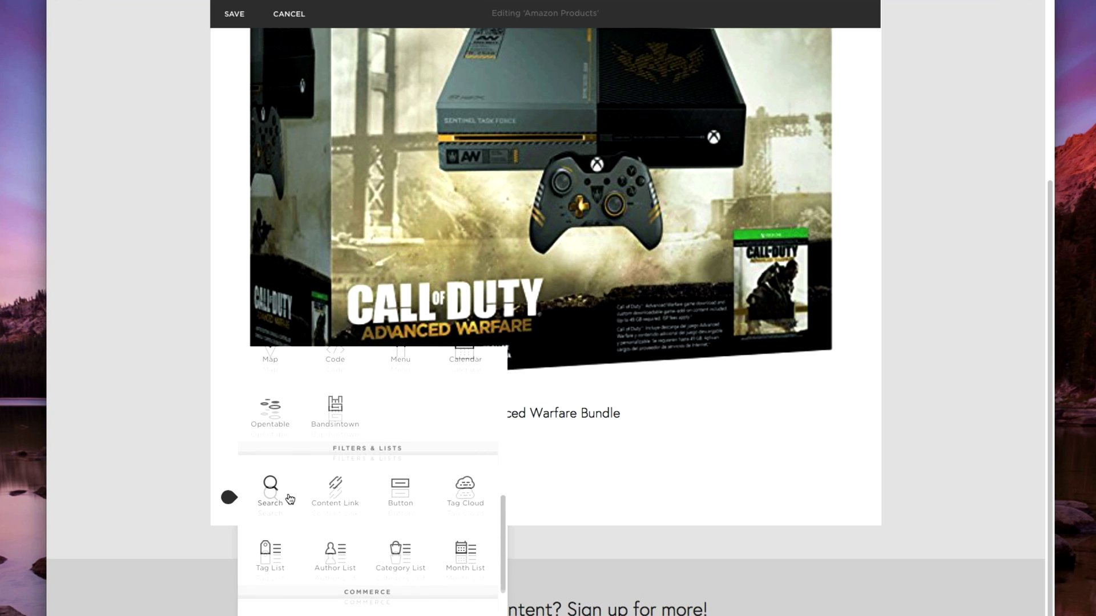
click(331, 568)
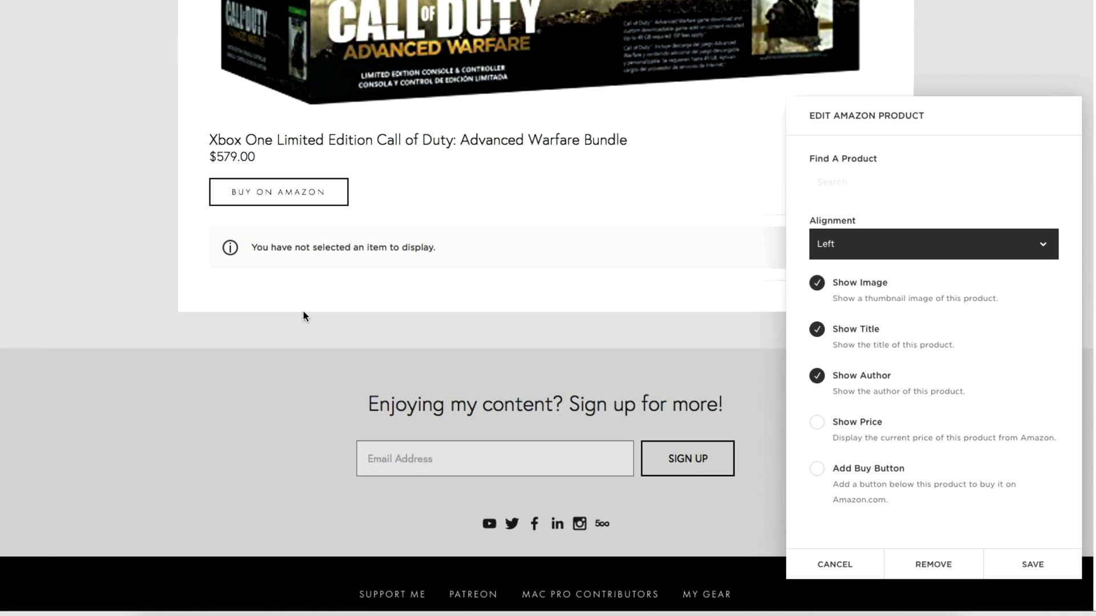
text(playstation 4)
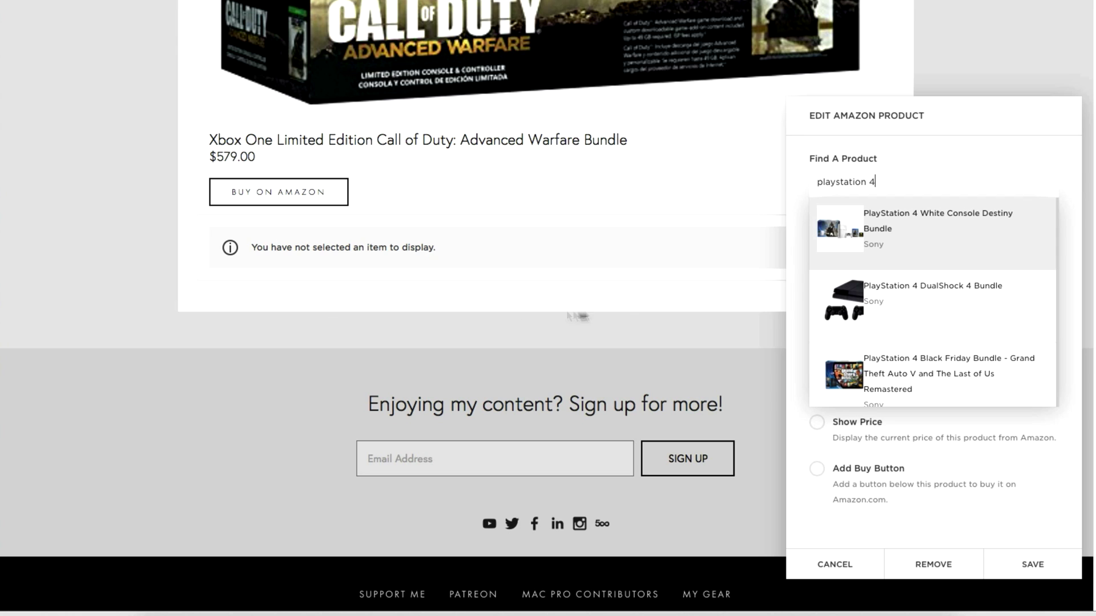
click(904, 229)
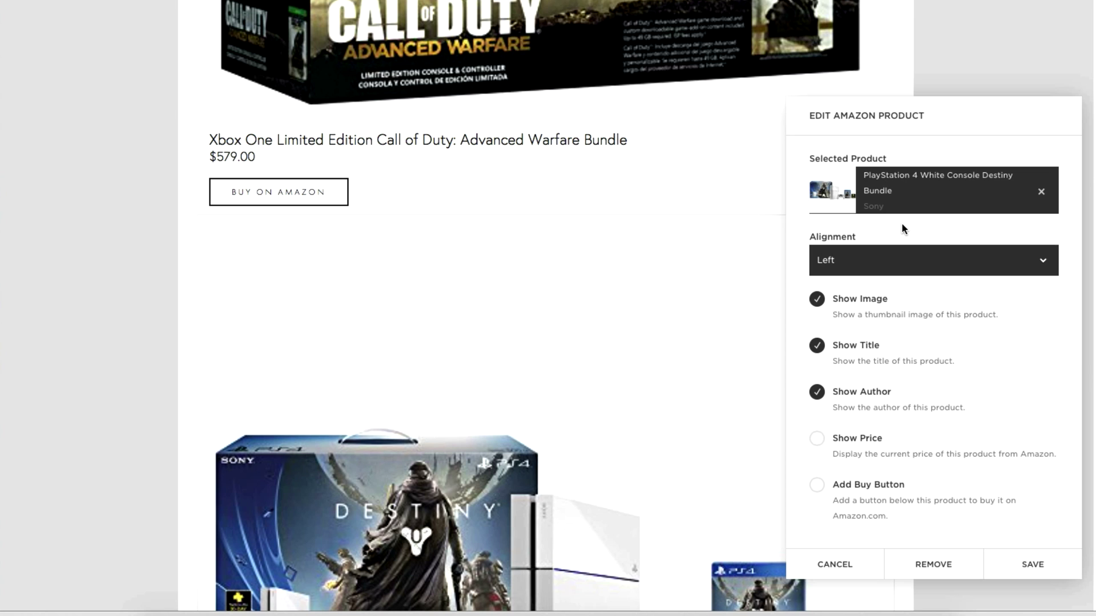
Hide the PlayStation bundle's author, show its price, add a buy button, and save the block.
scroll(678, 239, down, 5)
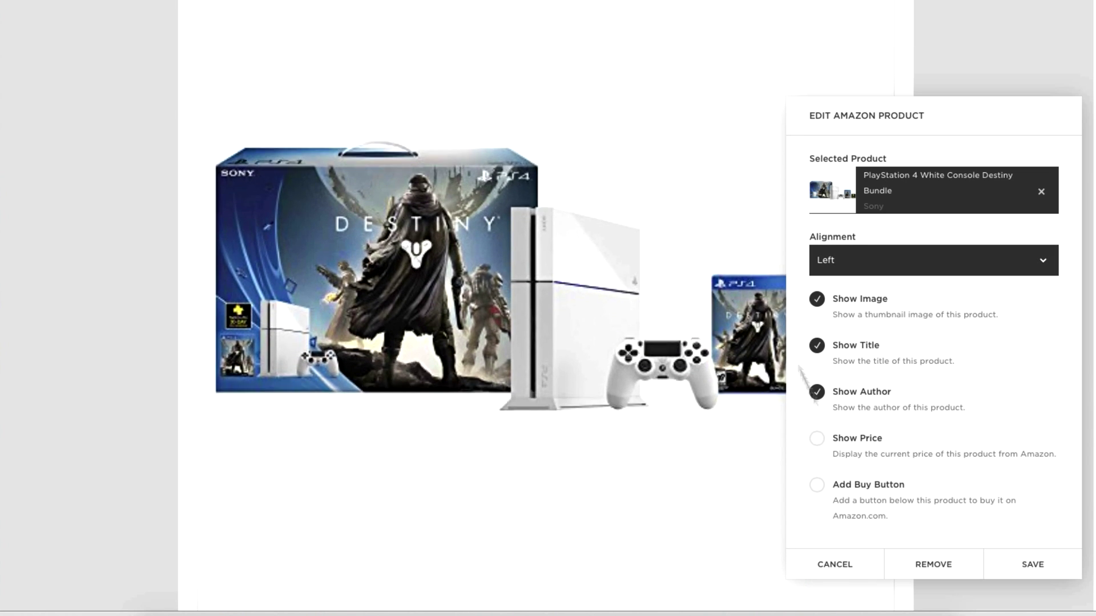
click(820, 395)
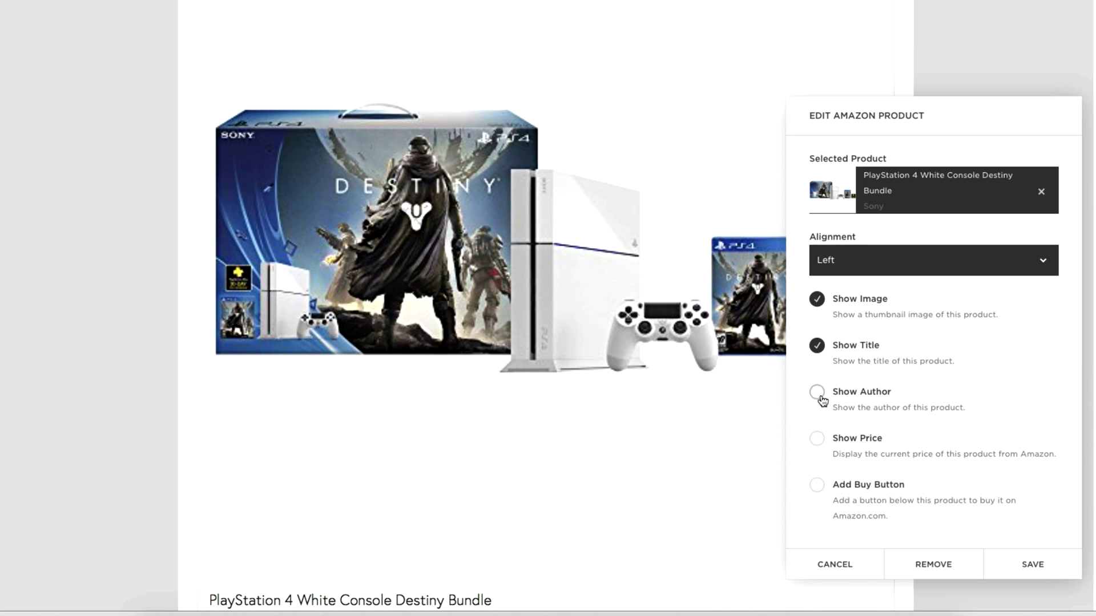
click(818, 440)
click(817, 486)
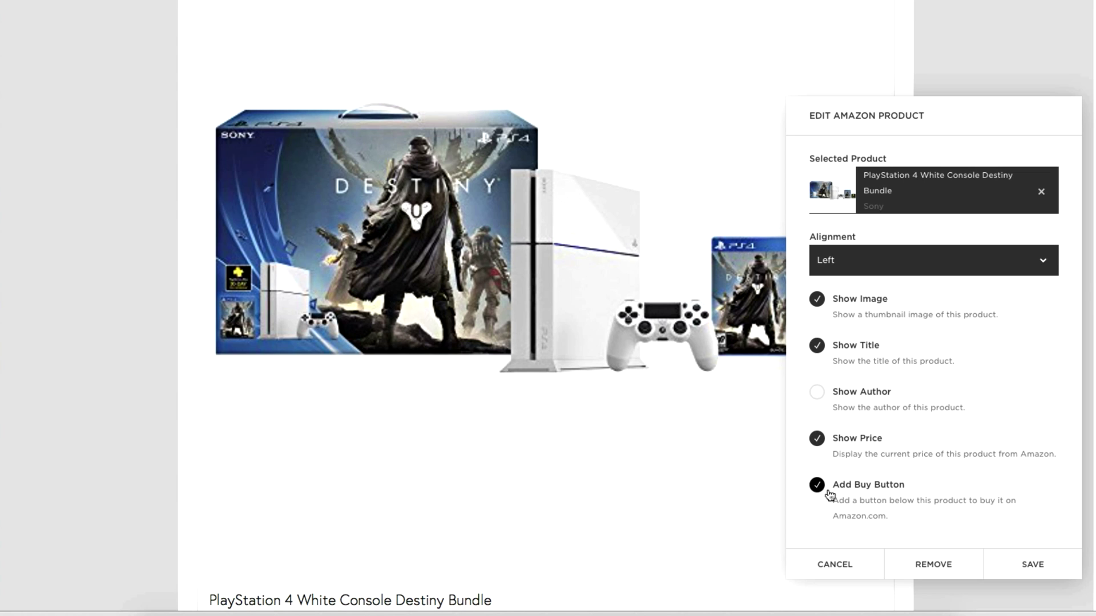
click(1021, 559)
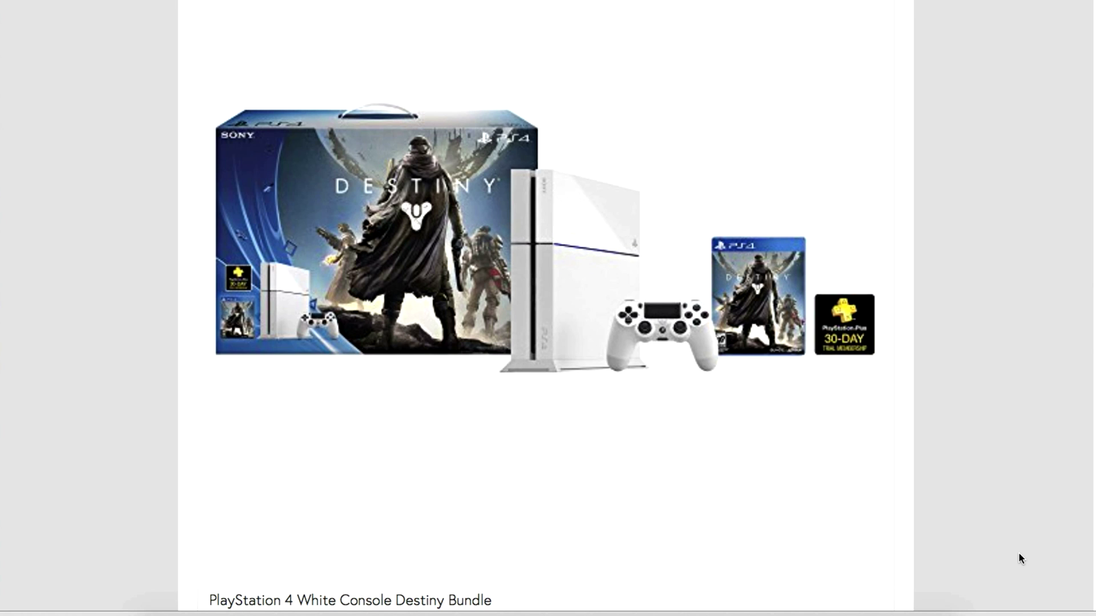
Move the PlayStation block to the right of the Xbox block so they form two columns, and save the page.
scroll(1019, 553, up, 5)
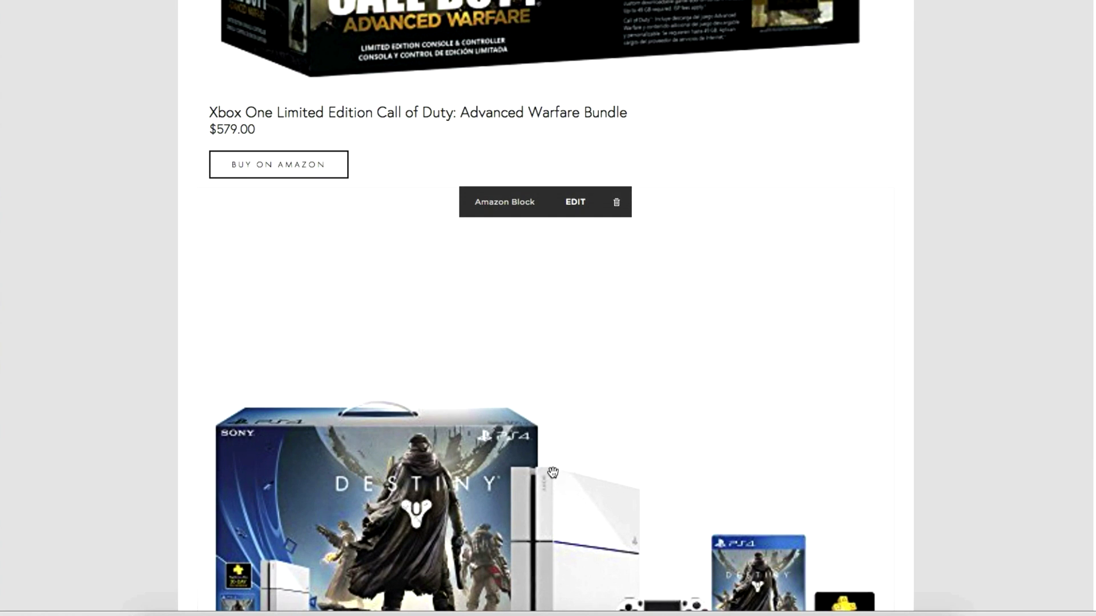
drag(551, 473, 673, 3)
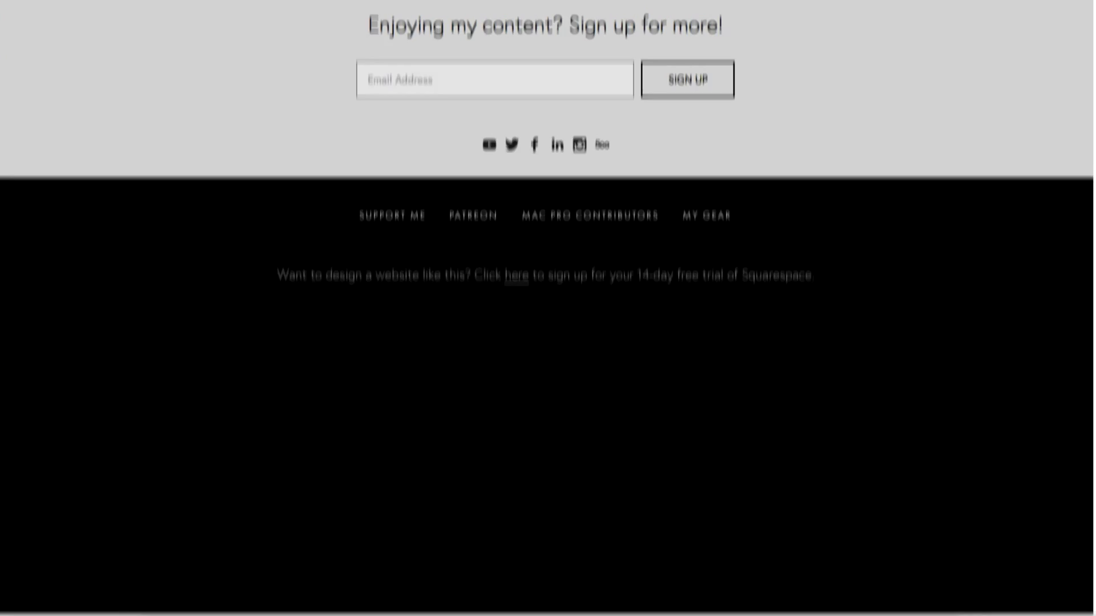
scroll(847, 262, up, 7)
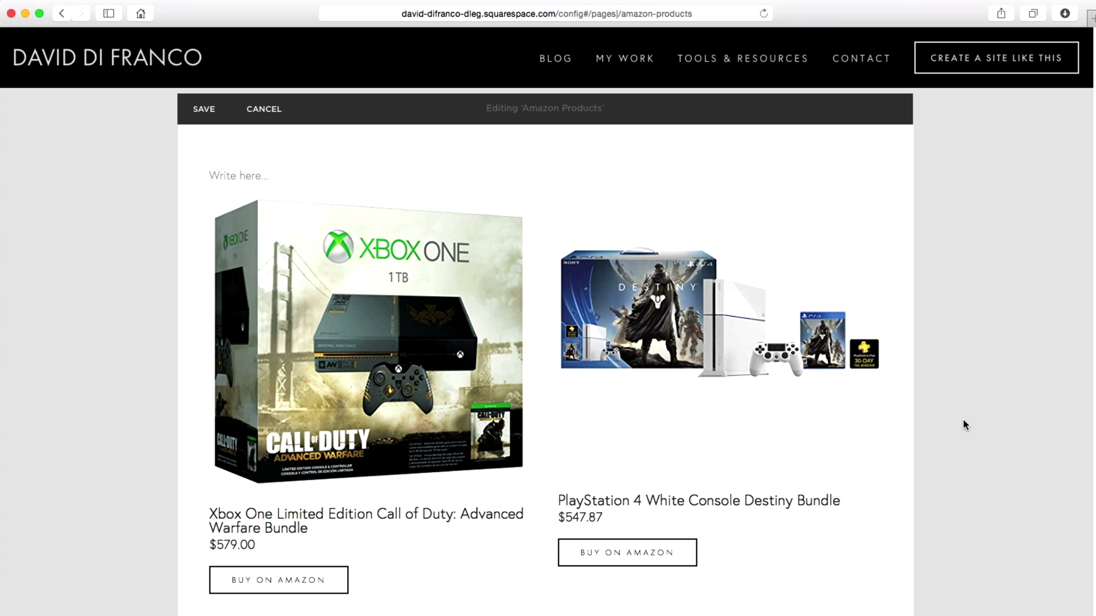
click(207, 117)
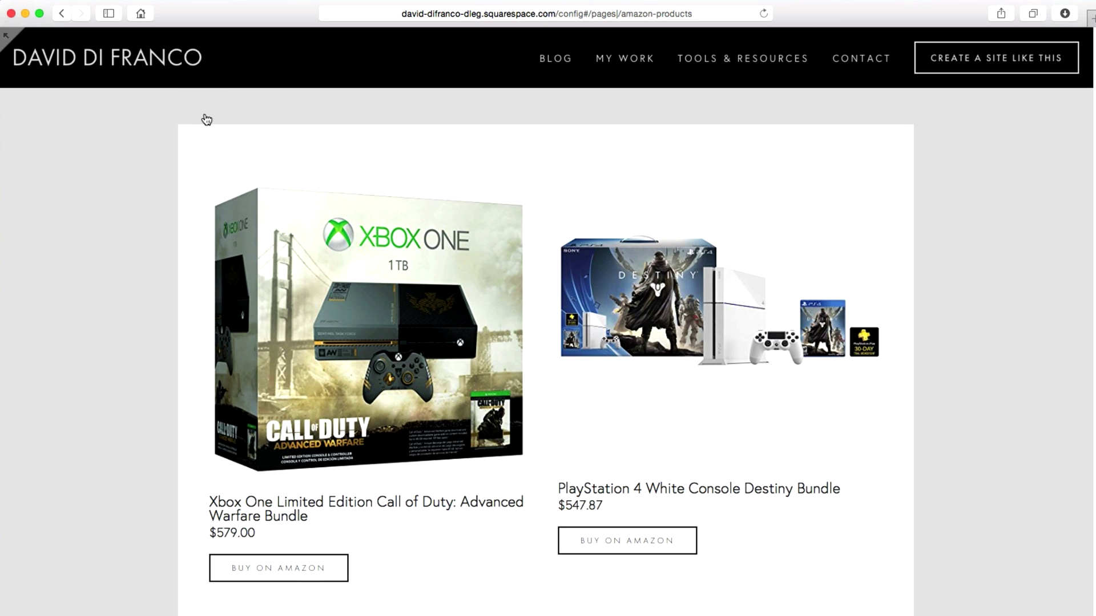